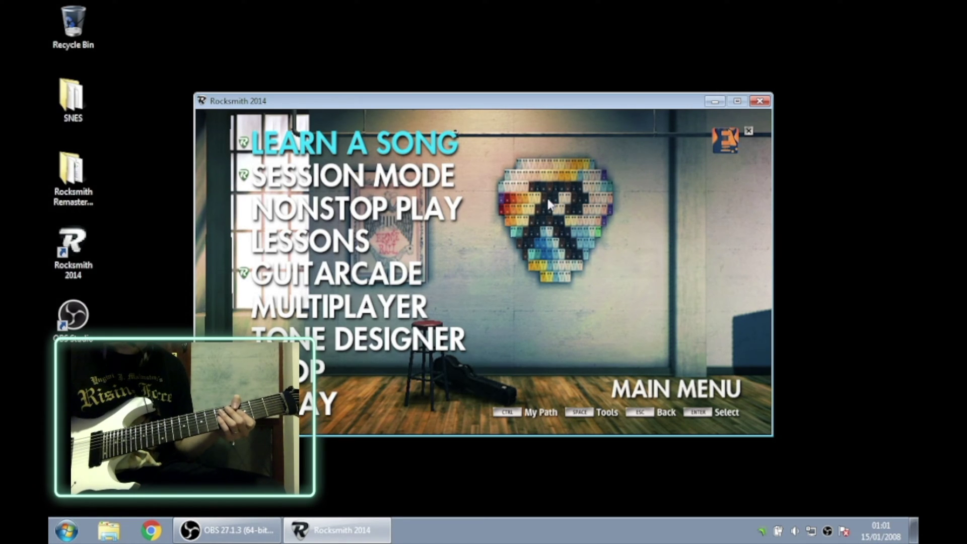
Step: Open the Tools menu with Tone Designer, Tuner, Options, Shop, Chord Book and Technique Guide
left_click(579, 413)
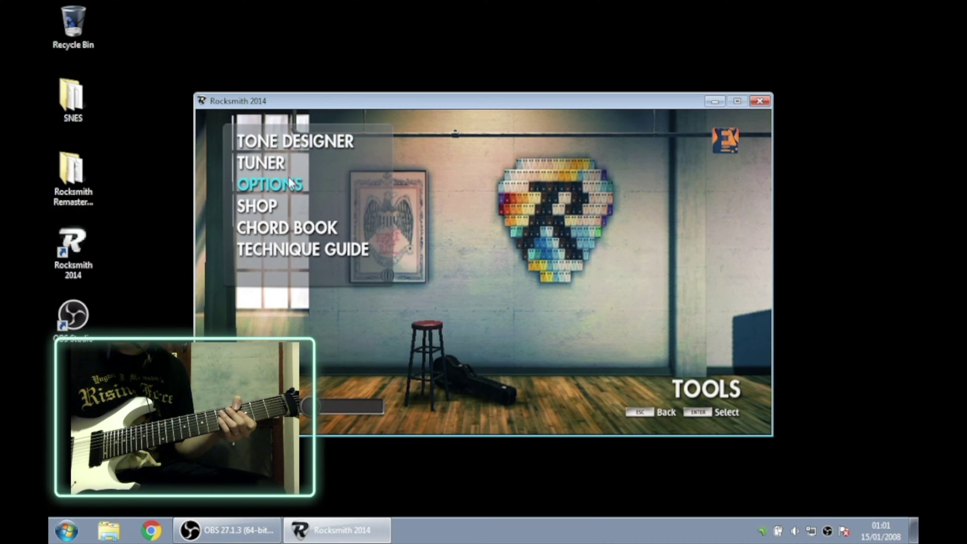
Step: Check Audio Exclusivity under Options > Audio Settings and leave it Off
left_click(286, 188)
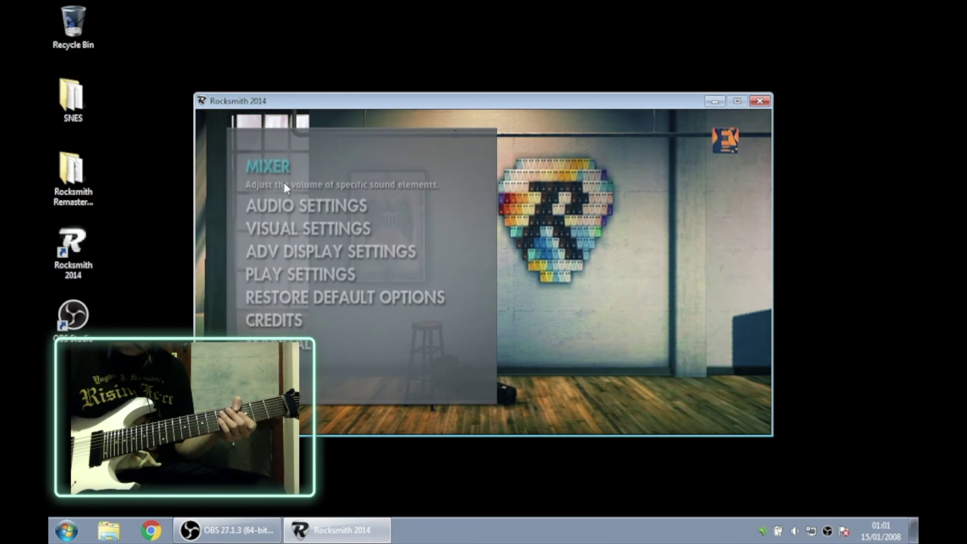
left_click(295, 218)
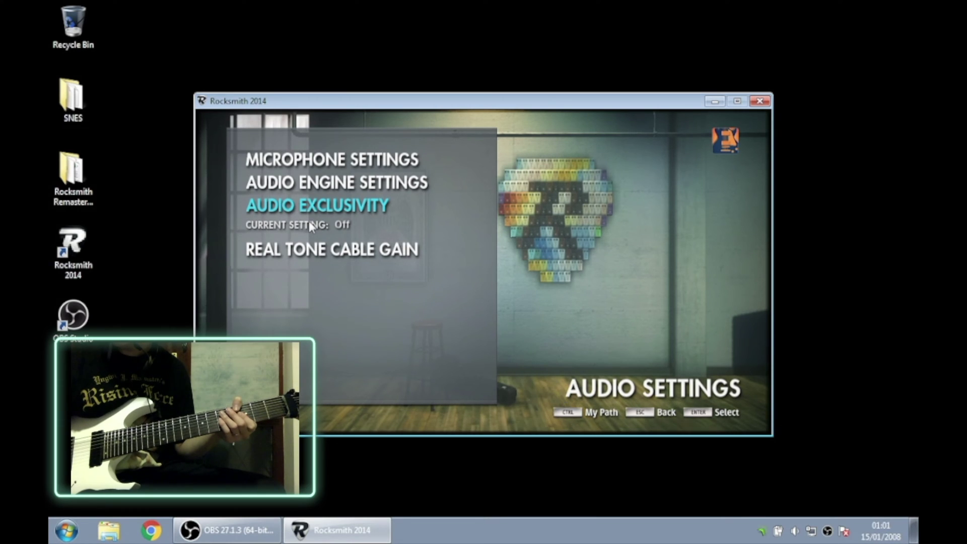
left_click(325, 207)
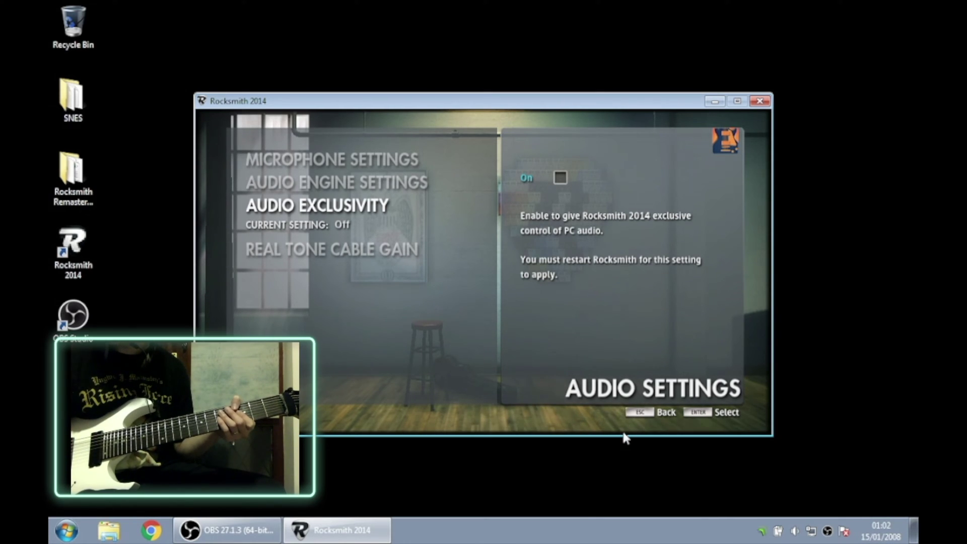
left_click(639, 411)
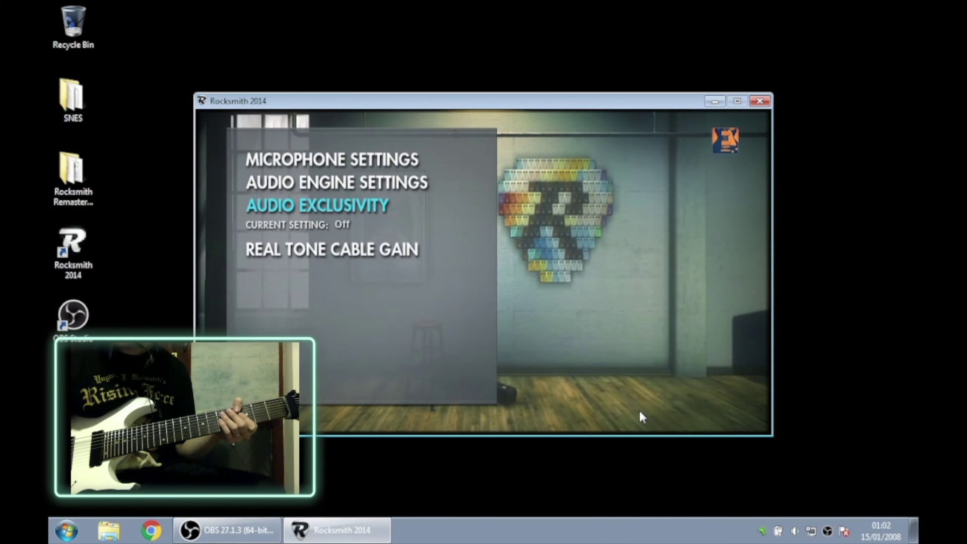
left_click(61, 533)
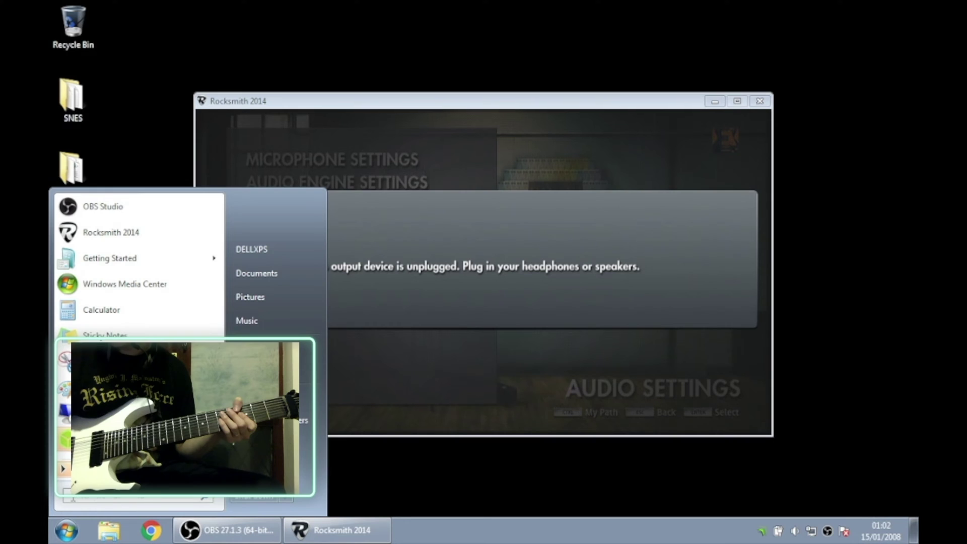
Step: Open Windows Sound via 'sou', move it beside the game, and open the default speakers' properties
type("sound")
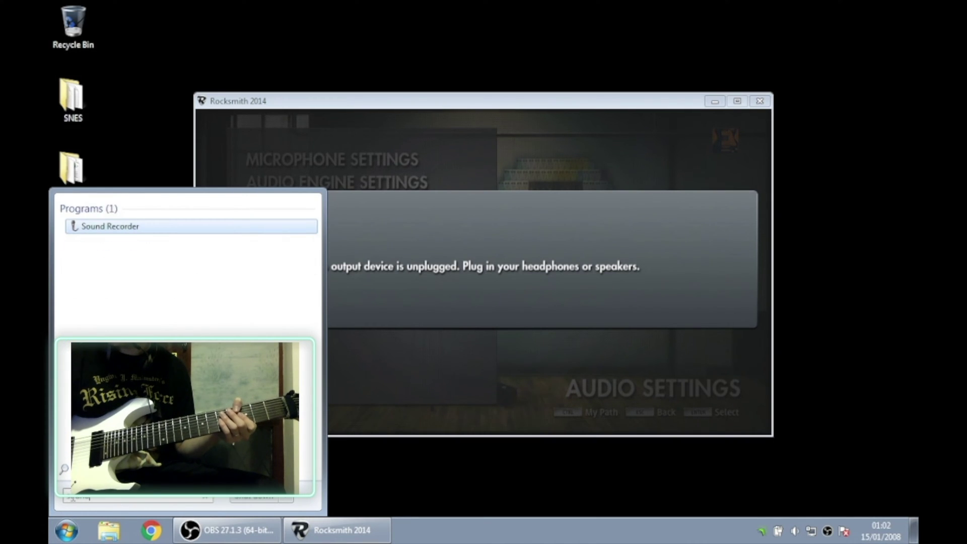
left_click(95, 267)
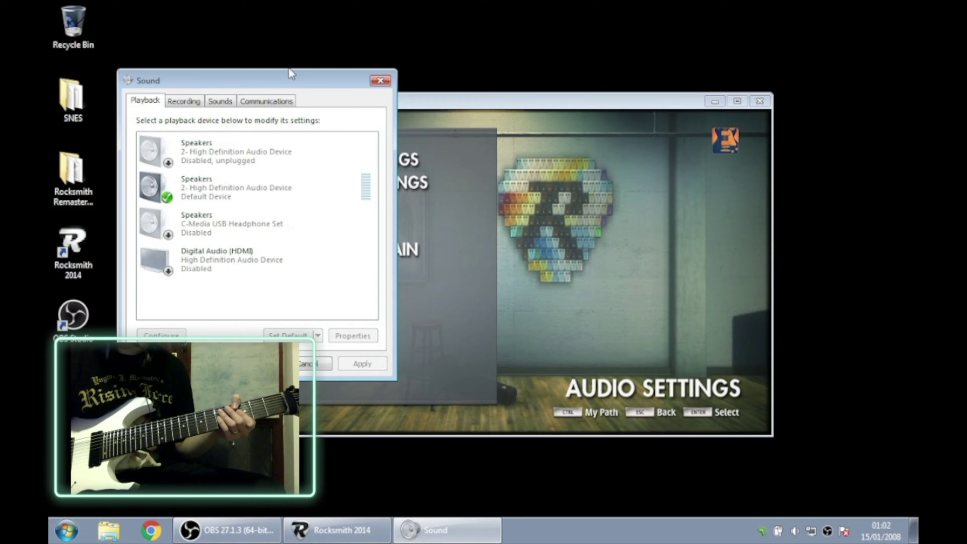
left_click_drag(292, 74, 564, 92)
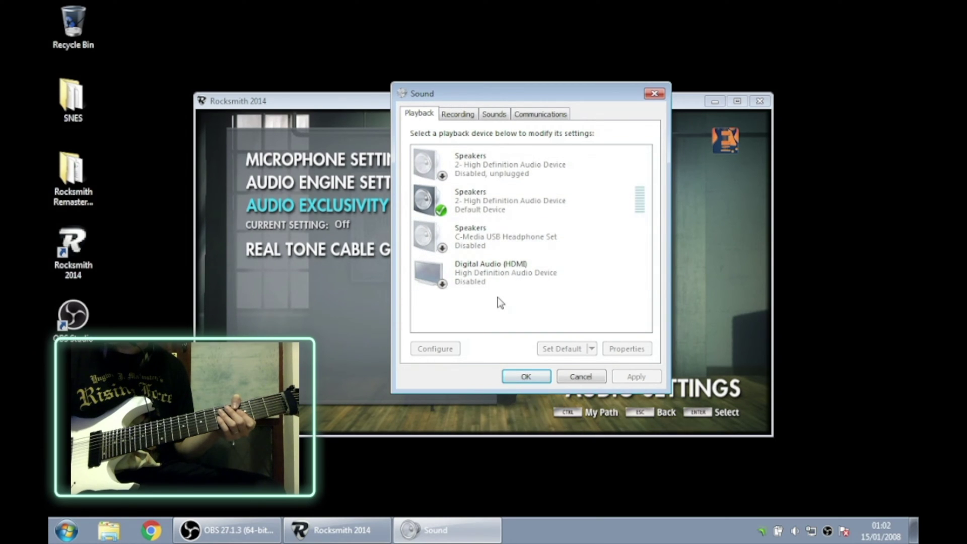
double_click(495, 202)
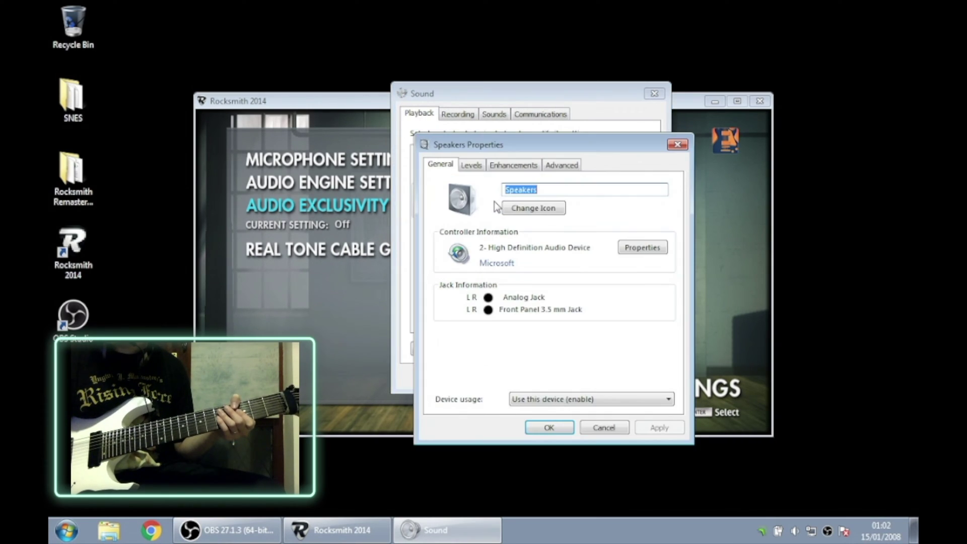
left_click(476, 166)
left_click(514, 165)
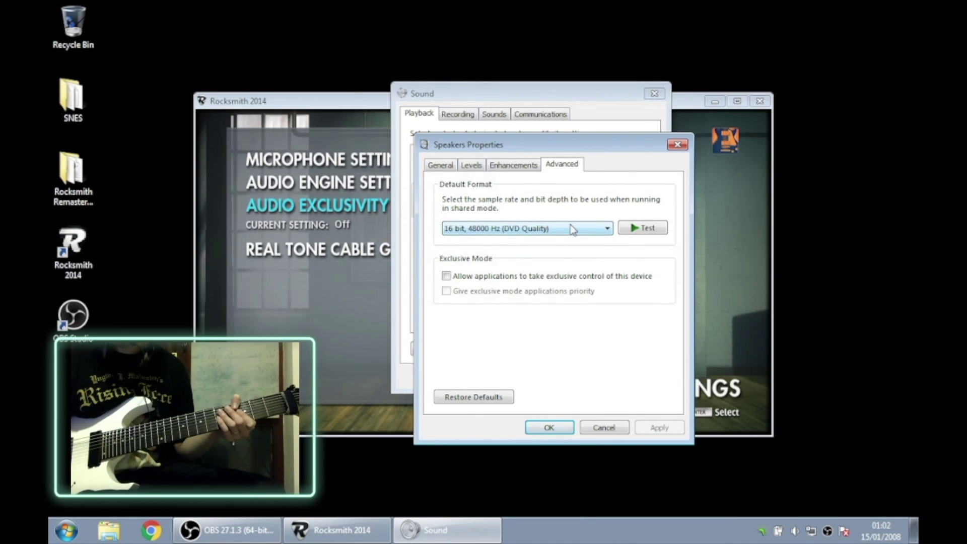
left_click(573, 230)
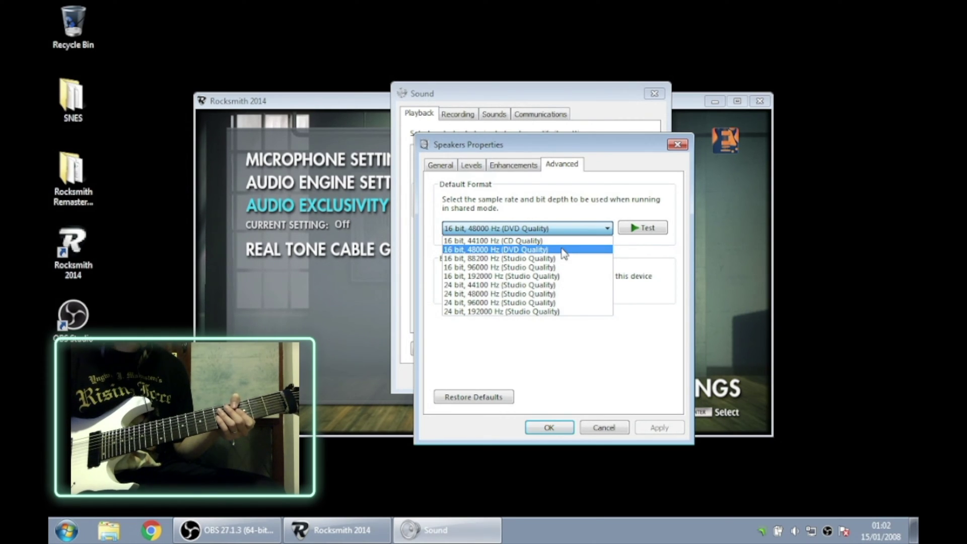
left_click(564, 250)
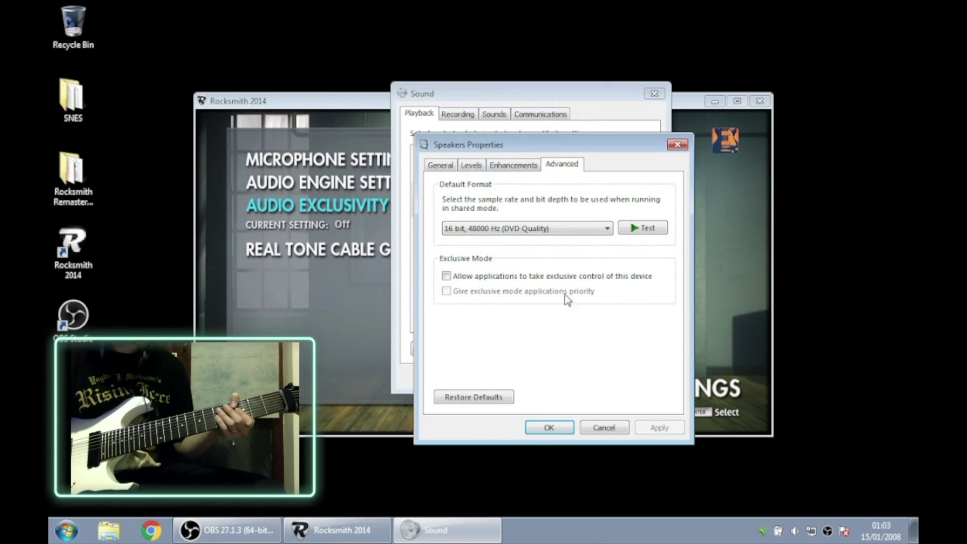
left_click(605, 427)
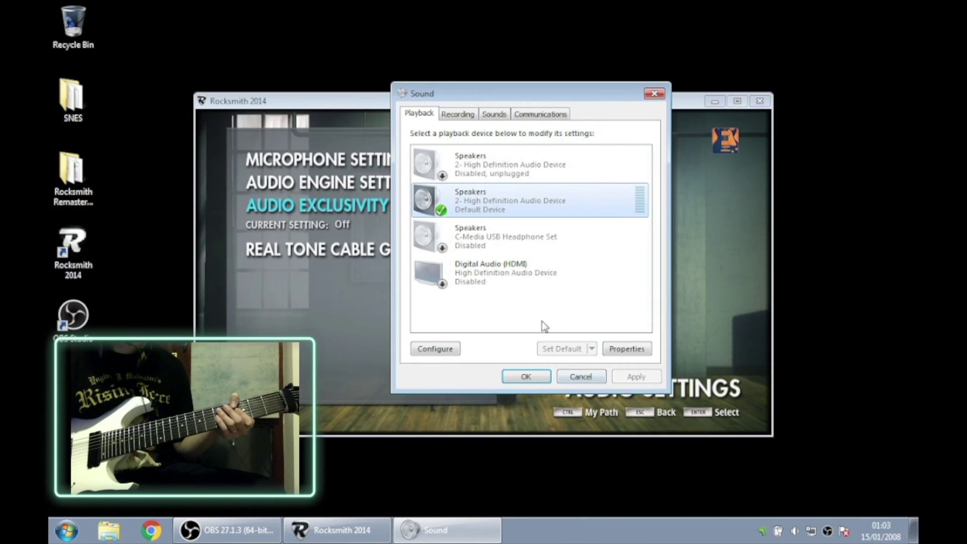
Step: Inspect the C-Media USB Headphone Set microphone's Advanced exclusive mode settings on the Recording list
left_click(459, 115)
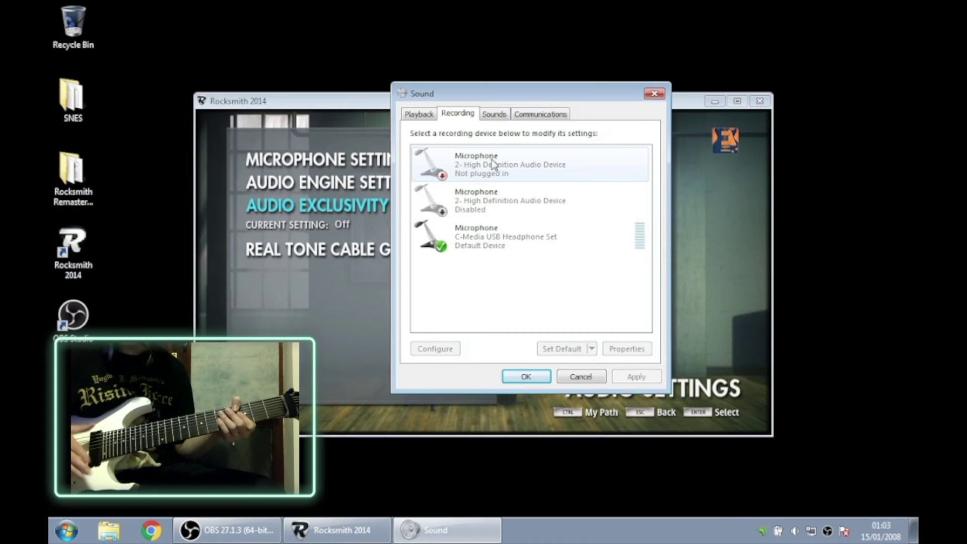
left_click(519, 241)
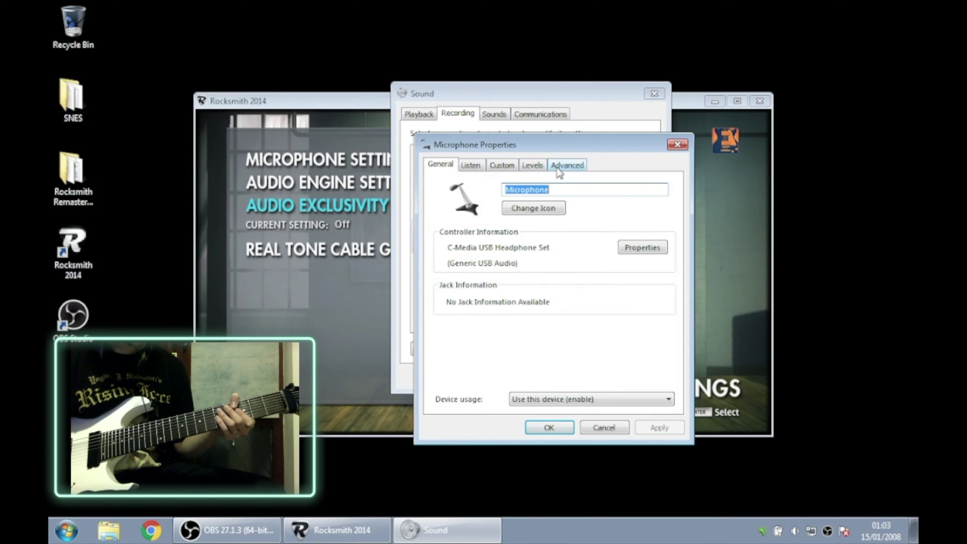
left_click(559, 169)
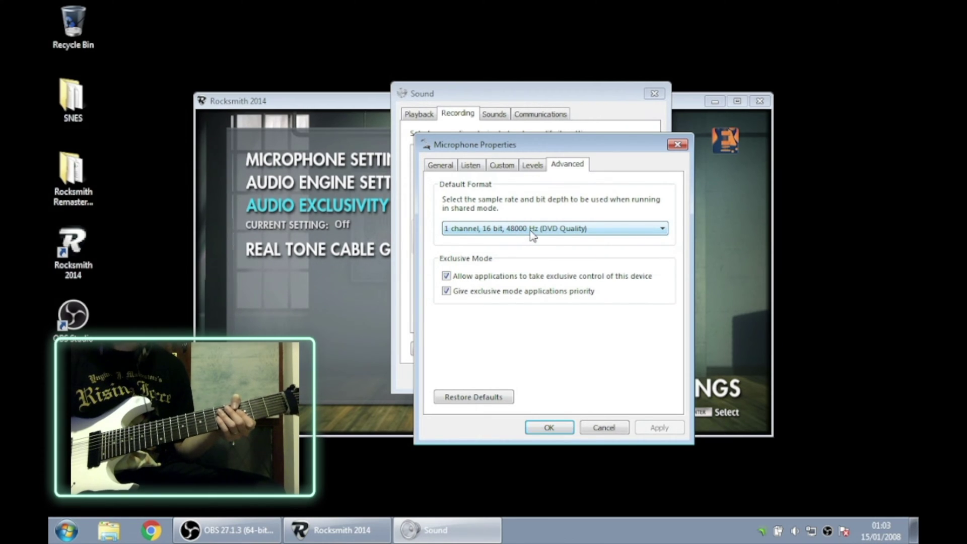
left_click(603, 428)
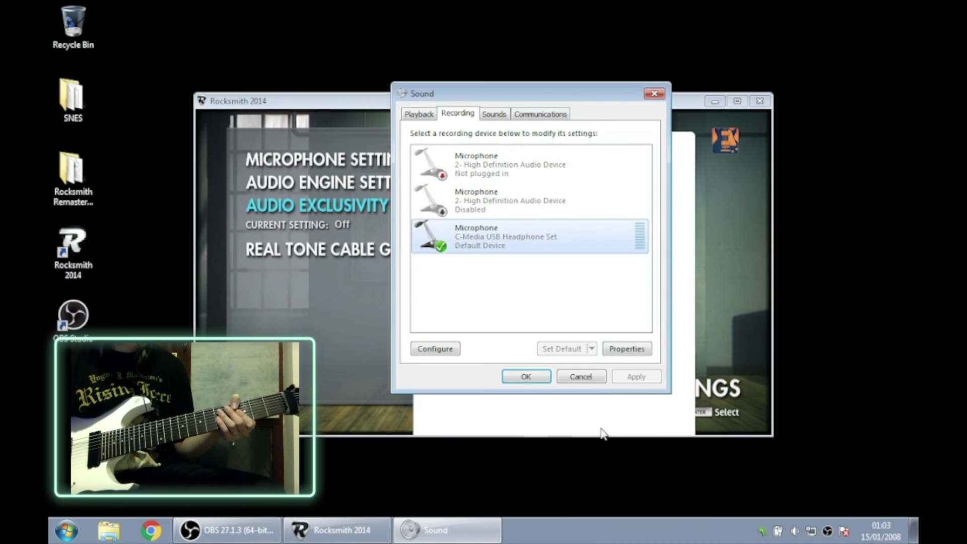
Step: Return to the game, revisit Audio Settings, and back out to the Options menu
left_click(581, 378)
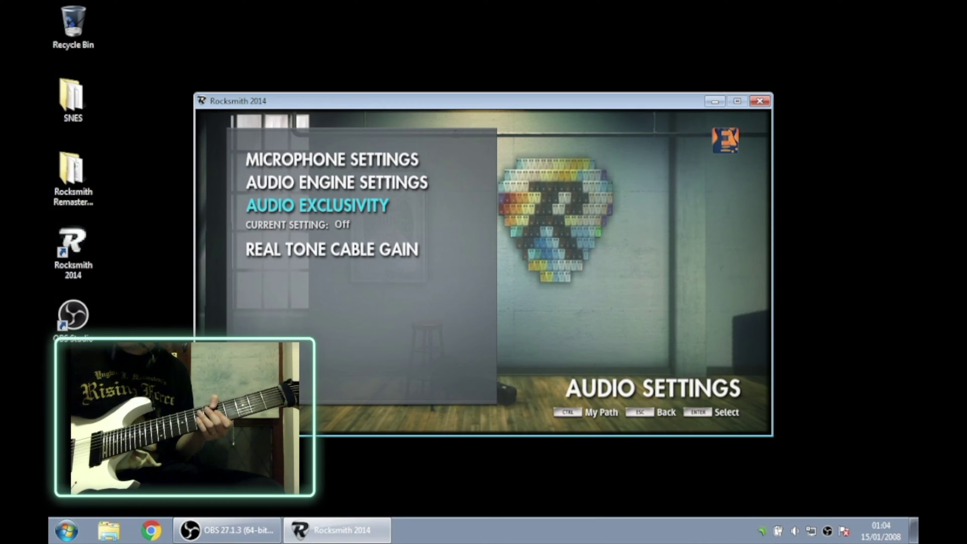
left_click(639, 414)
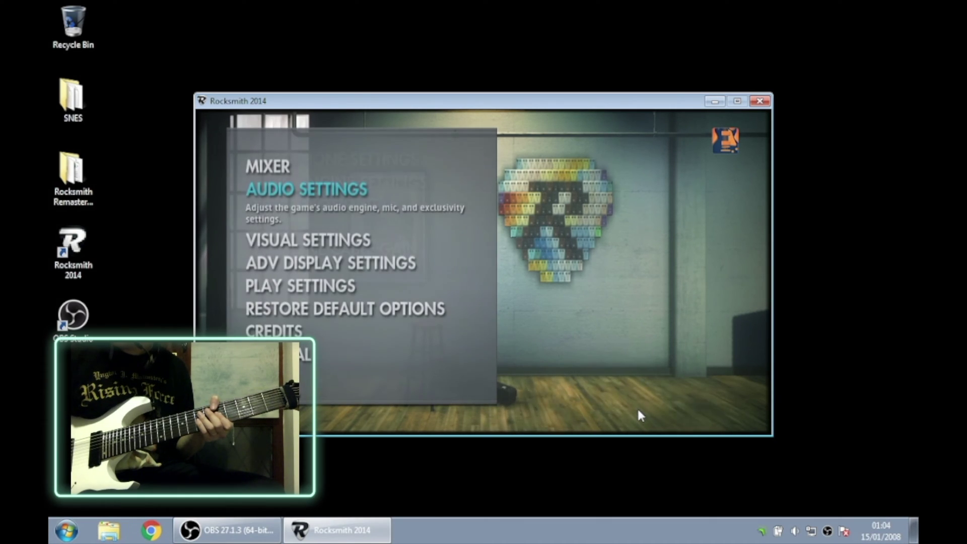
left_click(325, 189)
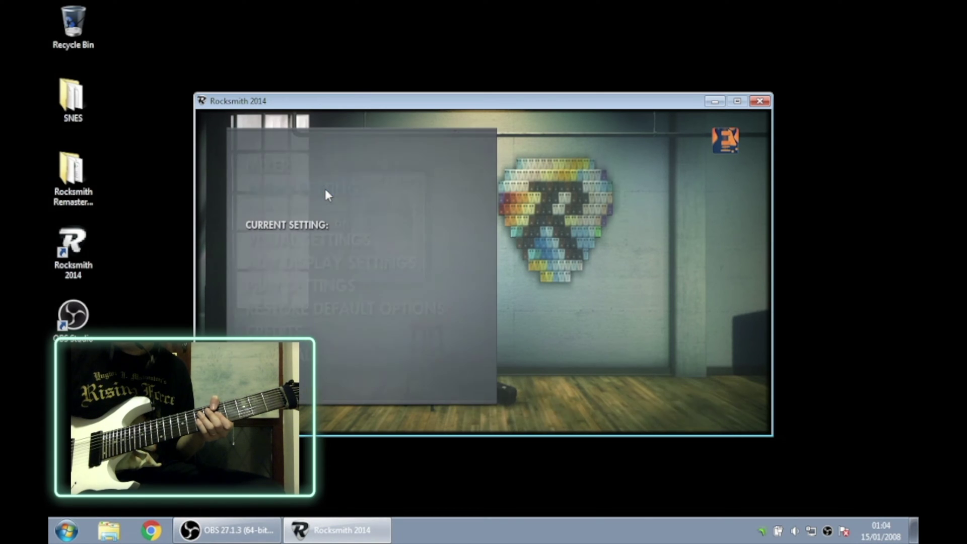
key("Escape")
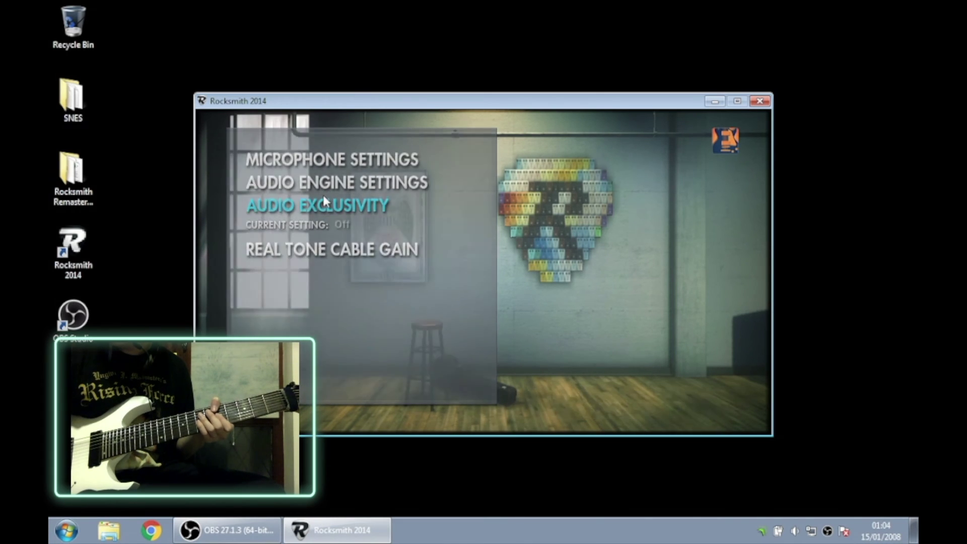
Step: Enter Visual Settings and highlight the Windowed Mode option
key("Down")
key("Down")
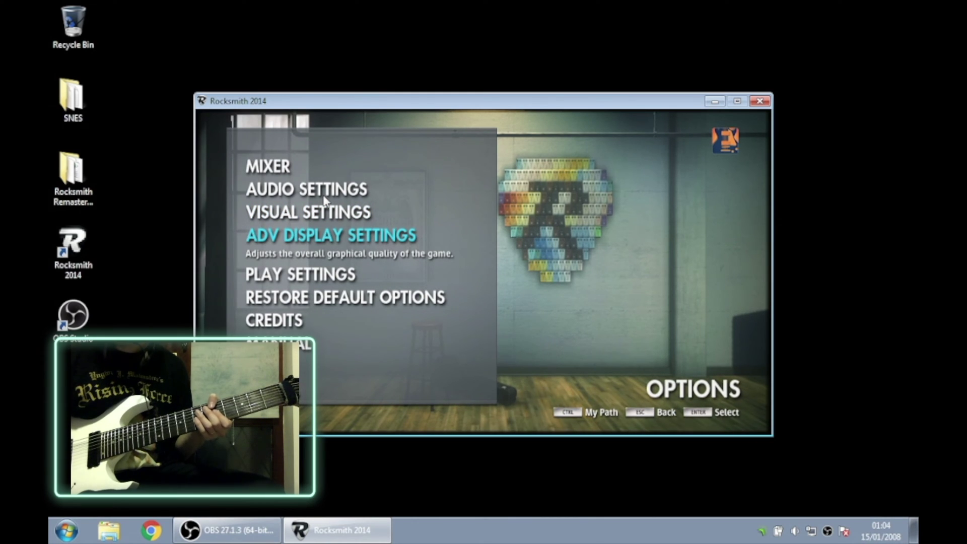
key("Up")
key("Down")
key("Down")
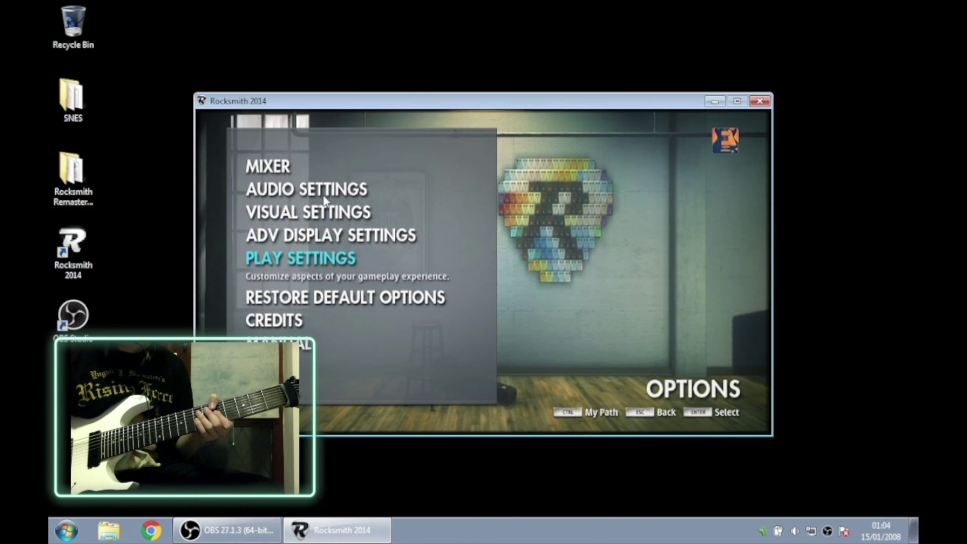
key("Up")
key("Up")
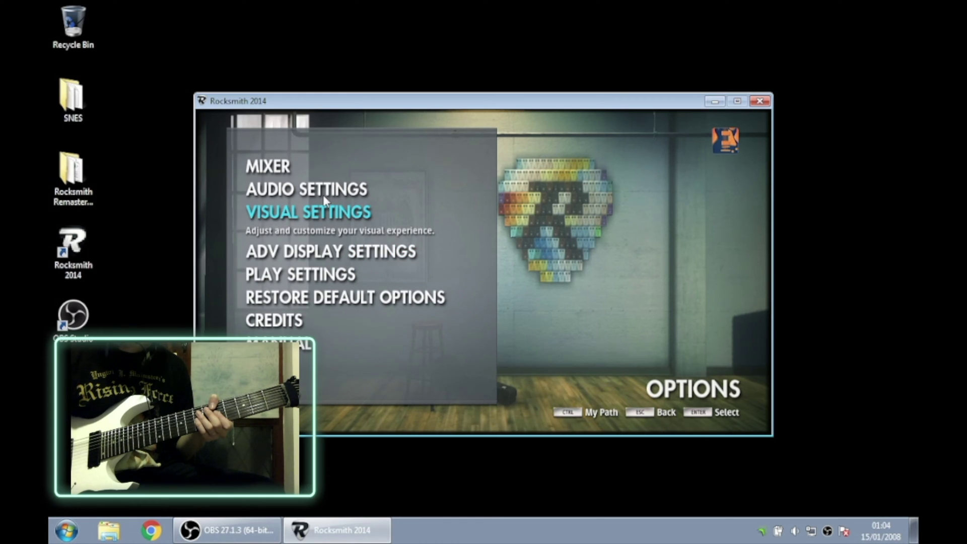
key("Return")
key("Down")
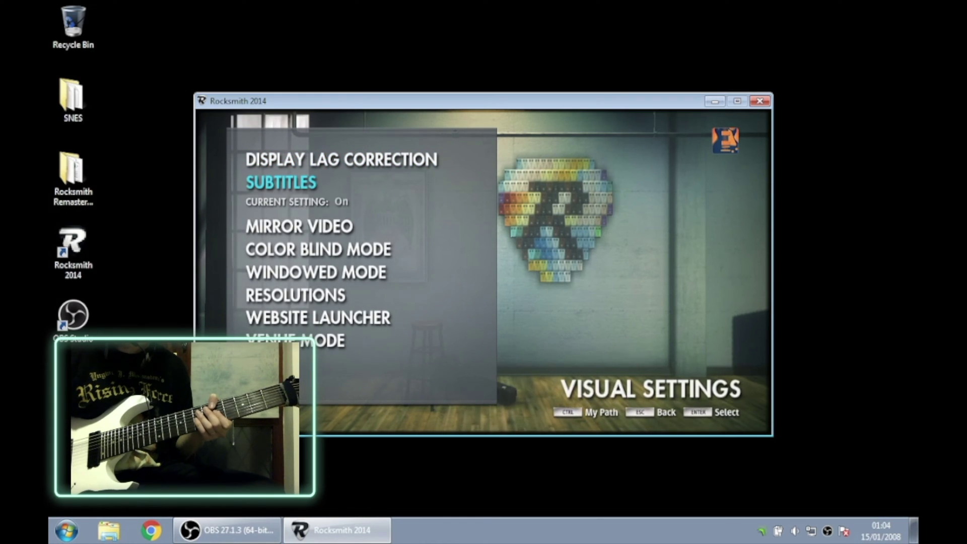
Step: Change Windowed Mode to Exclusive Fullscreen, then switch out to the Windows desktop
left_click(328, 259)
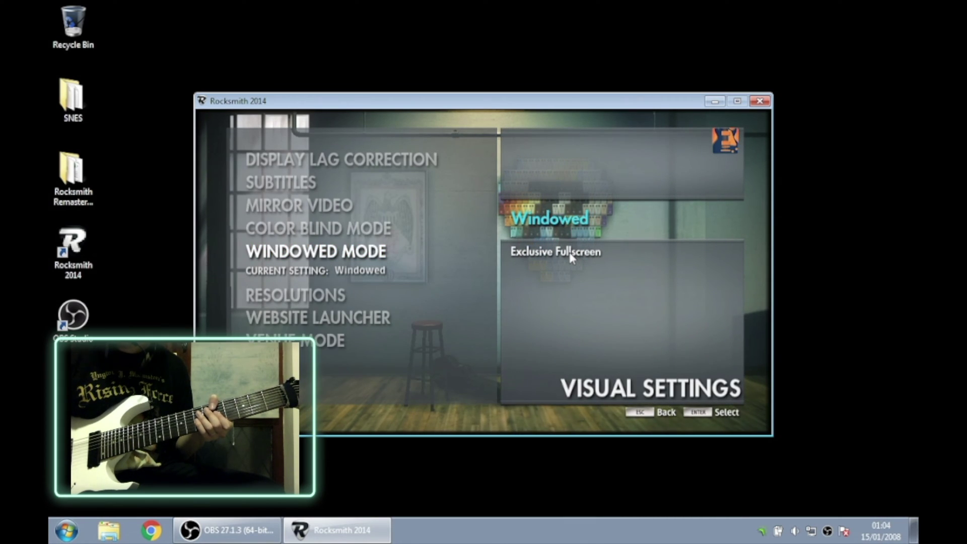
left_click(571, 259)
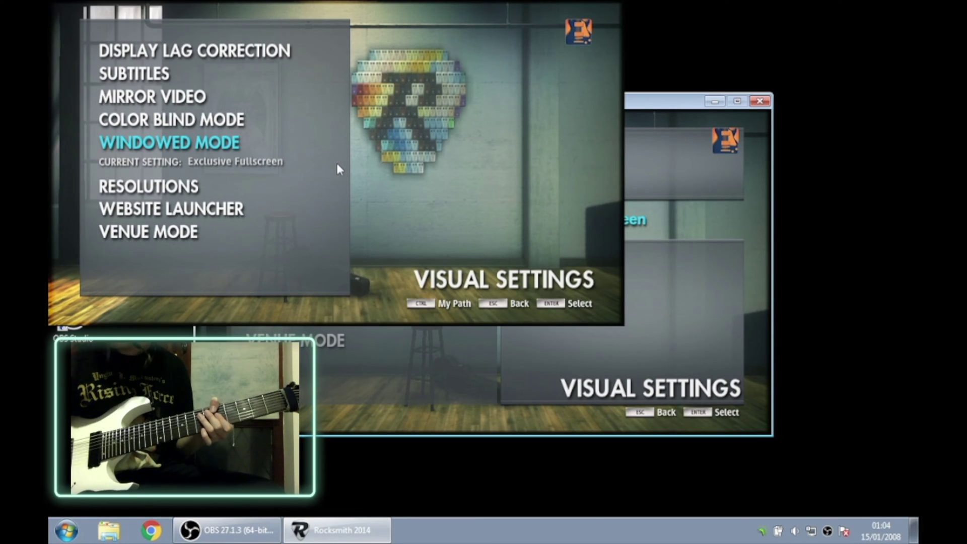
key("Return")
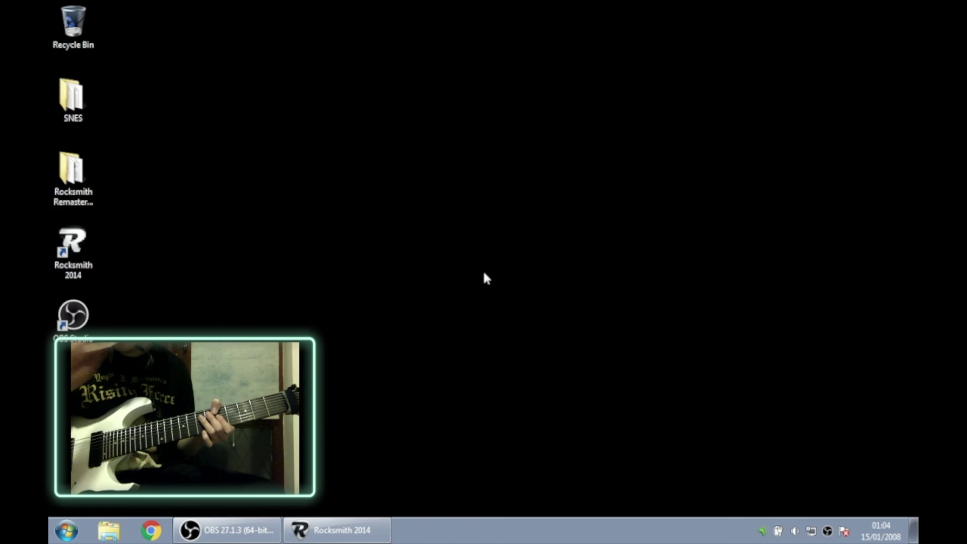
Step: Set OBS Game Capture to 'Capture specific window' mode and hide the Display Capture source
left_click(257, 531)
left_click(478, 413)
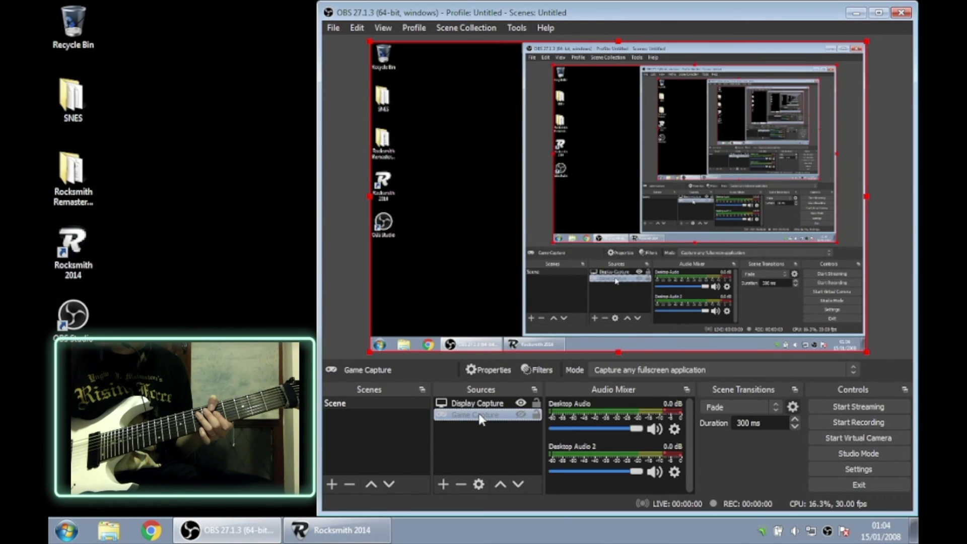
left_click(658, 371)
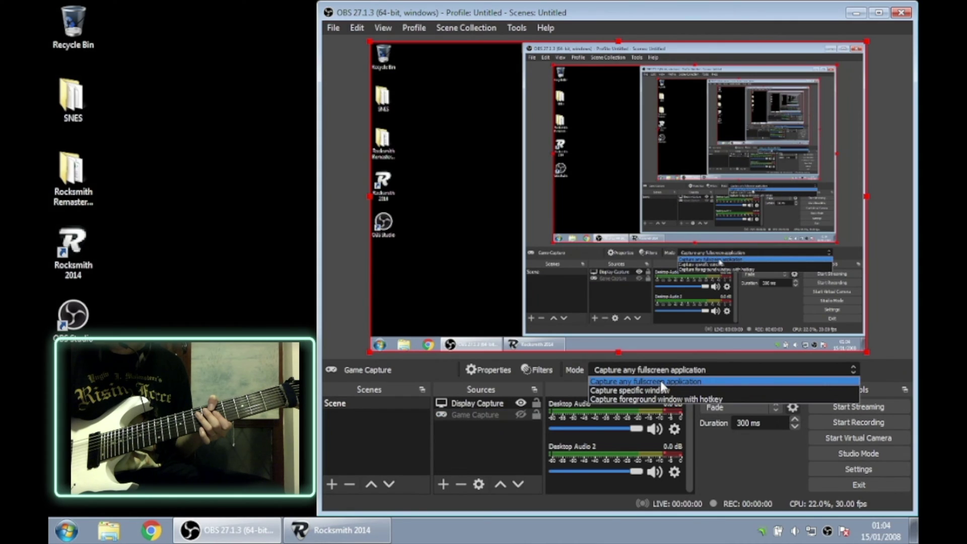
left_click(664, 390)
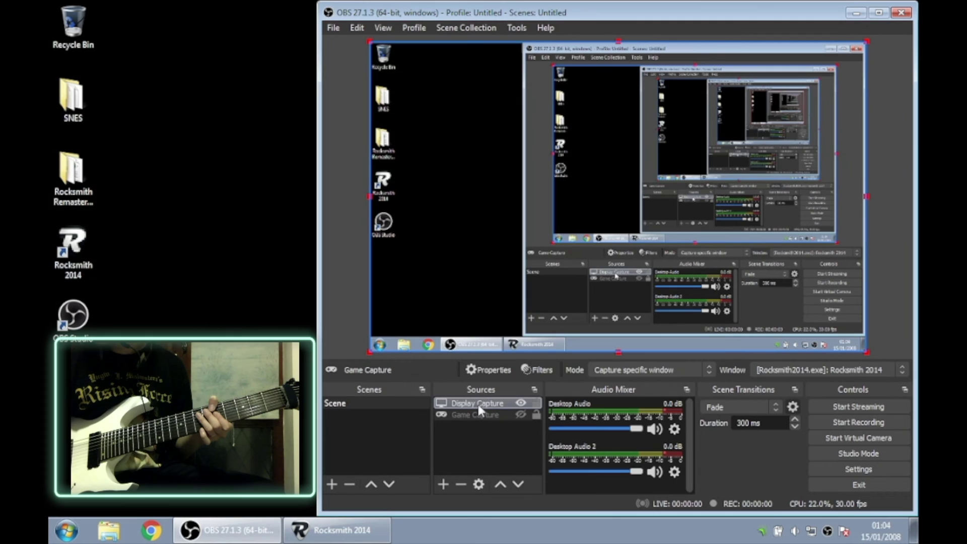
left_click(521, 403)
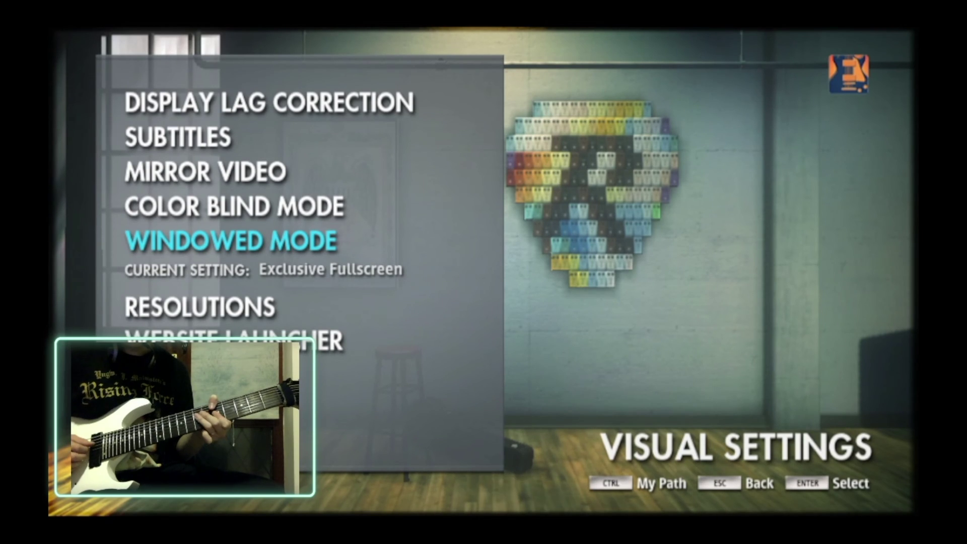
Step: Back out of Visual Settings and Options toward the main menu with Esc
key("Escape")
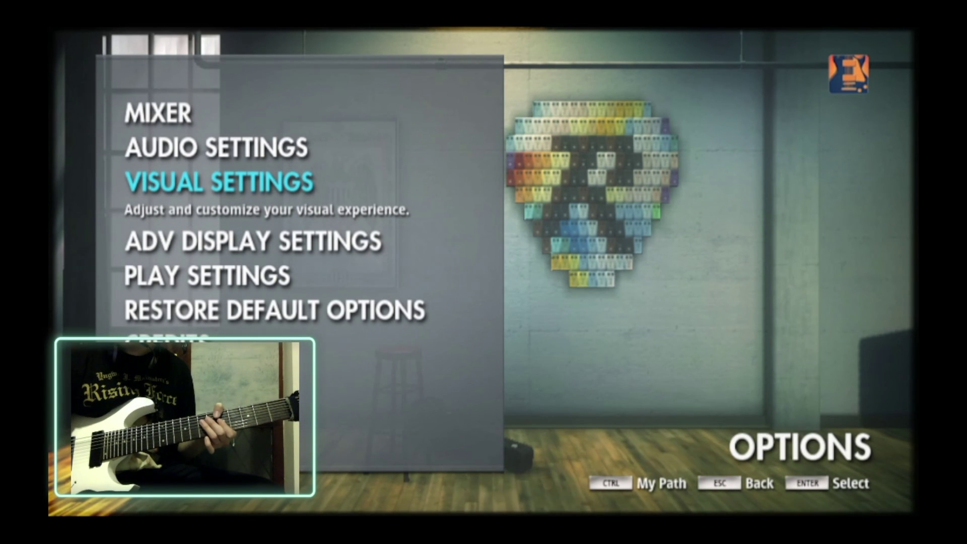
key("Escape")
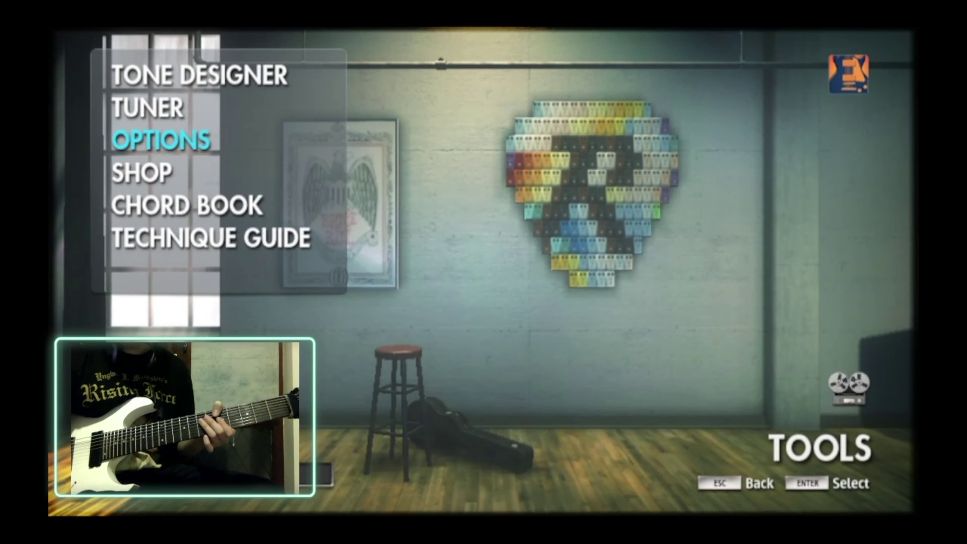
key("Escape")
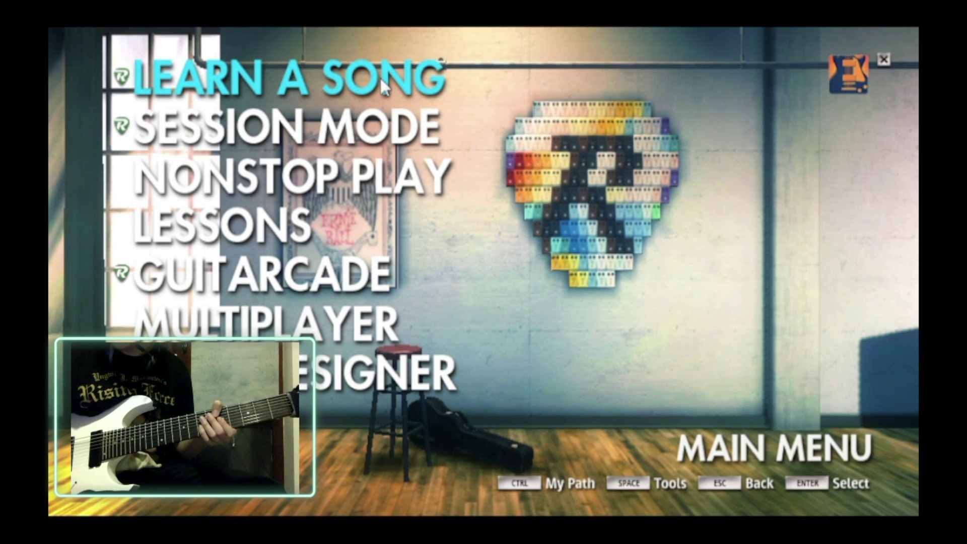
Step: Open Learn a Song, jump to the B titles, and scroll to highlight Breakaway
left_click(346, 81)
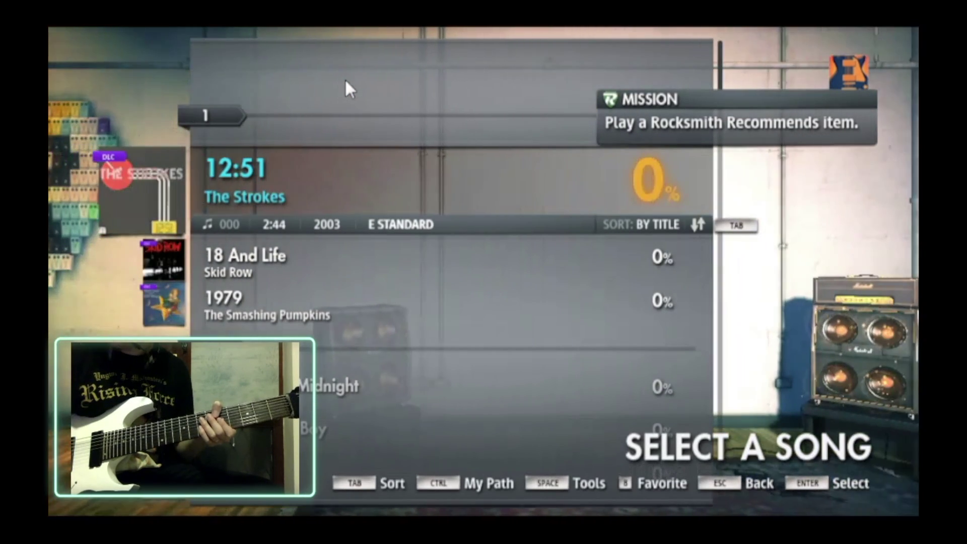
key("b")
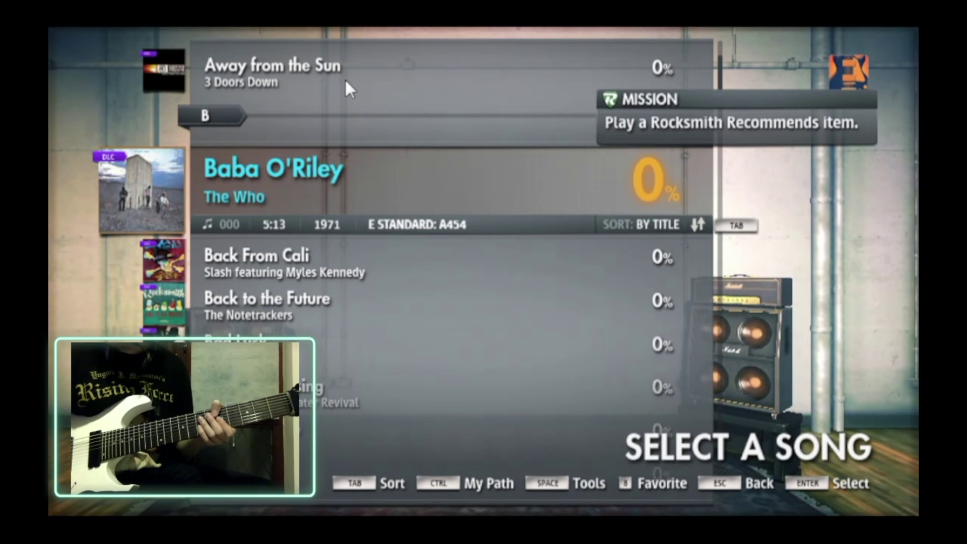
key("Down")
key("Down")
key("Down")
key("Down")
key("Down")
key("Down")
key("Down")
key("Down")
key("Down")
key("Down")
key("Down")
key("Down")
key("Down")
key("Down")
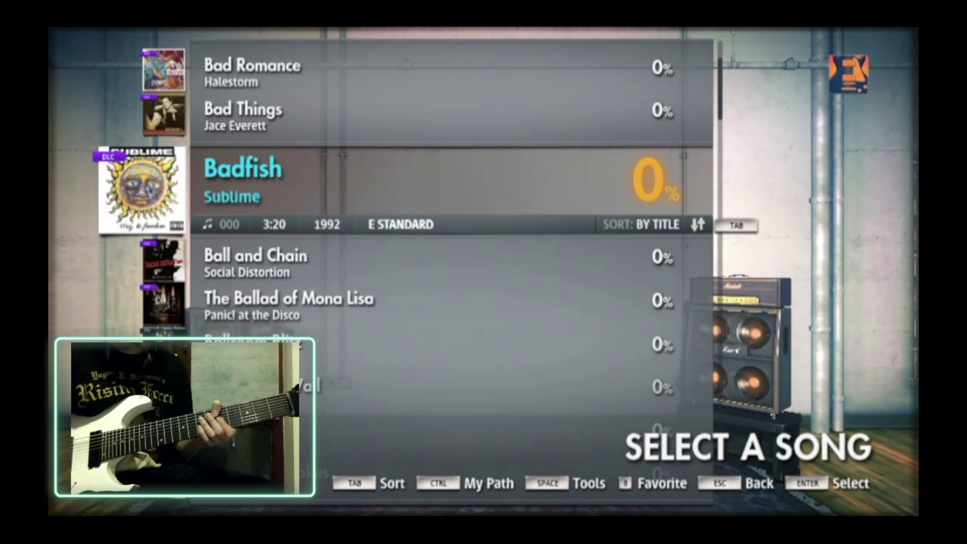
key("Down")
key("Down")
key("Down")
key("Down")
key("Down")
key("Down")
key("Down")
key("Down")
key("Down")
key("Down")
key("Down")
key("Down")
key("Down")
key("Down")
key("Down")
key("Down")
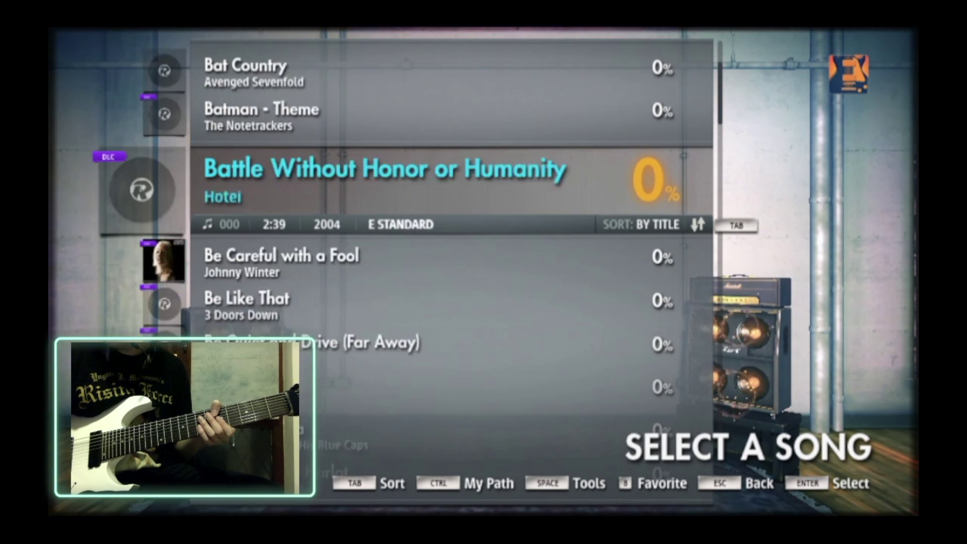
key("Down")
key("Down")
key("Down")
key("Down")
key("Down")
key("Down")
key("Down")
key("Down")
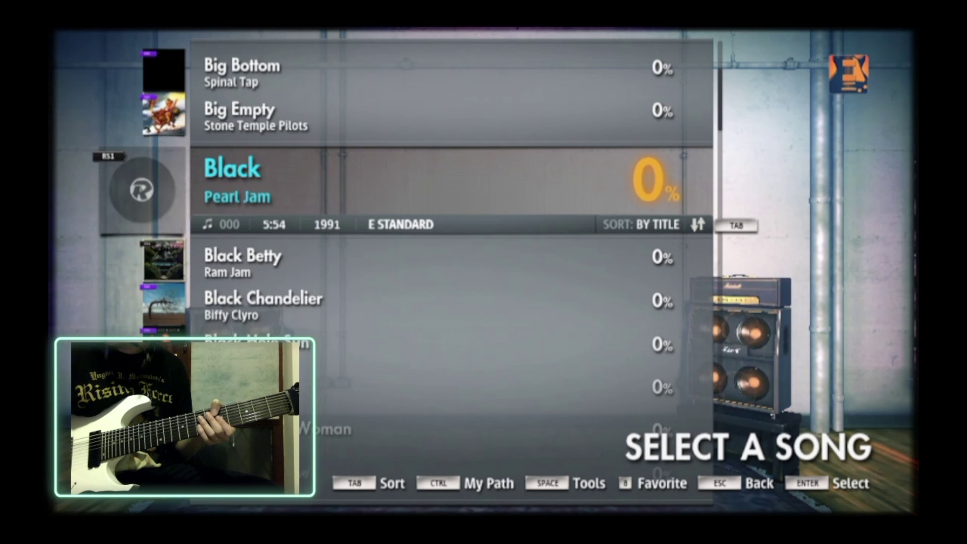
key("Down")
key("Down")
key("Down")
key("Down")
key("Down")
key("Down")
key("Down")
key("Down")
key("Down")
key("Down")
key("Down")
key("Down")
key("Down")
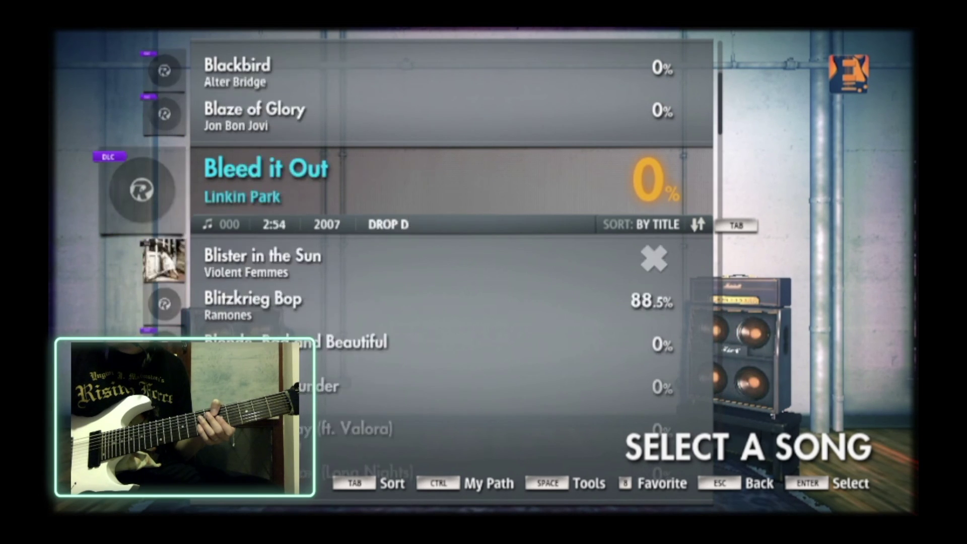
key("Down")
key("Down")
key("Down")
key("Down")
key("Down")
key("Down")
key("Down")
key("Down")
key("Down")
key("Down")
key("Down")
key("Down")
key("Down")
key("Down")
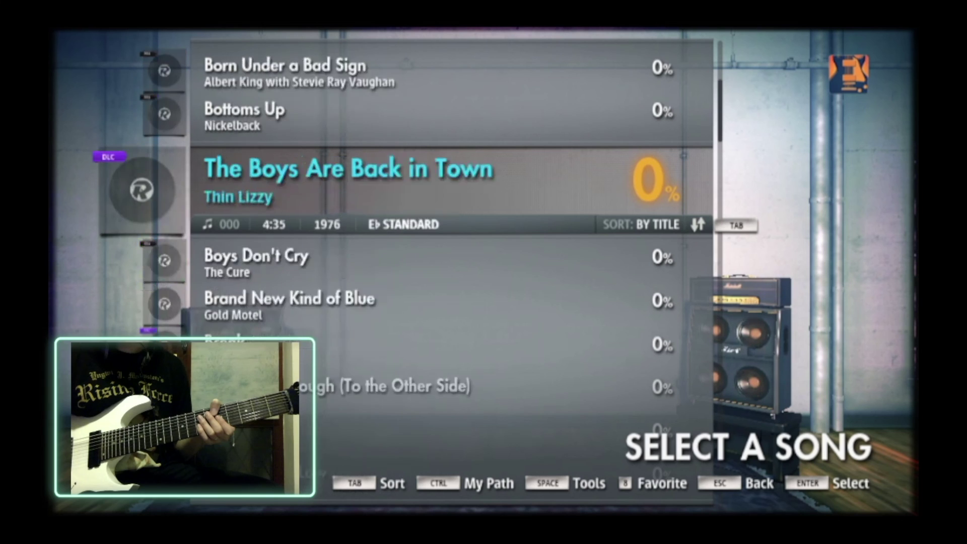
key("Up")
key("Up")
key("Up")
key("Up")
key("Up")
key("Up")
key("Up")
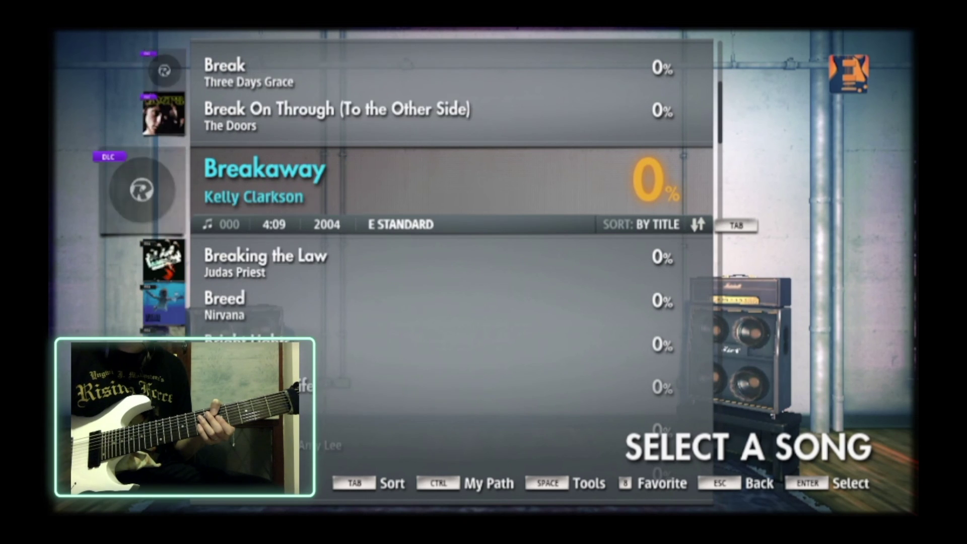